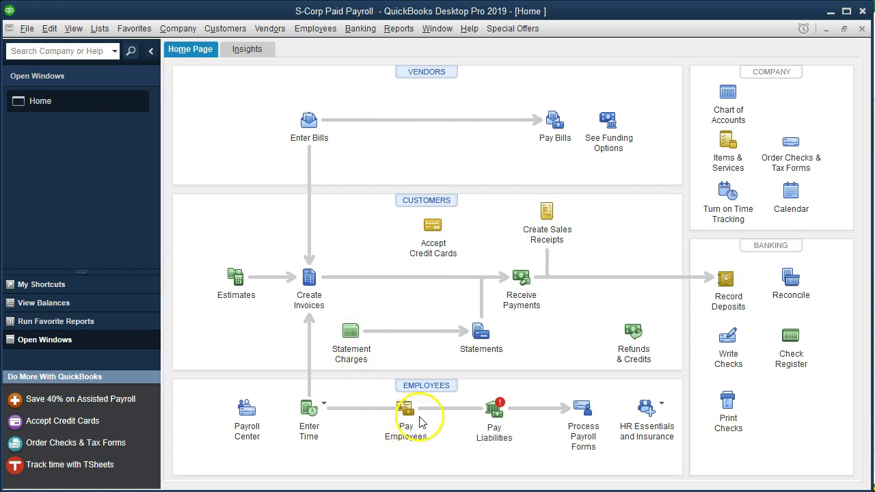
- Start a payroll run from the Payroll Center to reach Enter Payroll Information
left_click(406, 409)
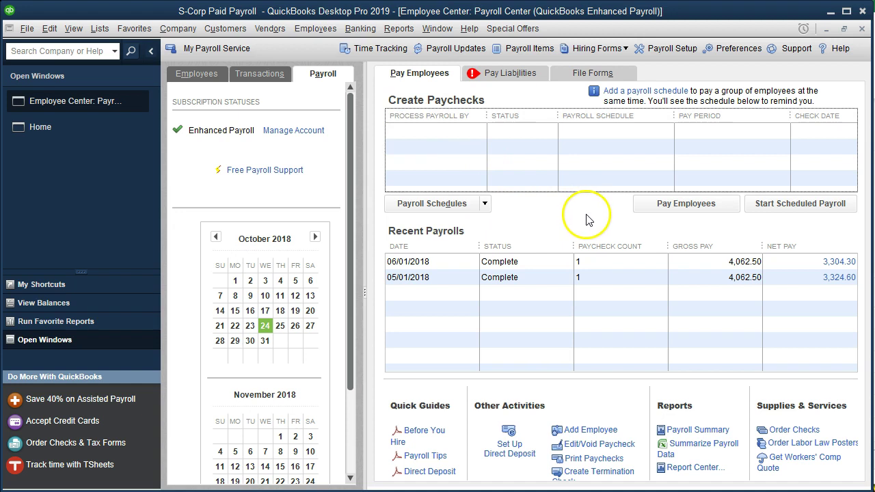
left_click(646, 209)
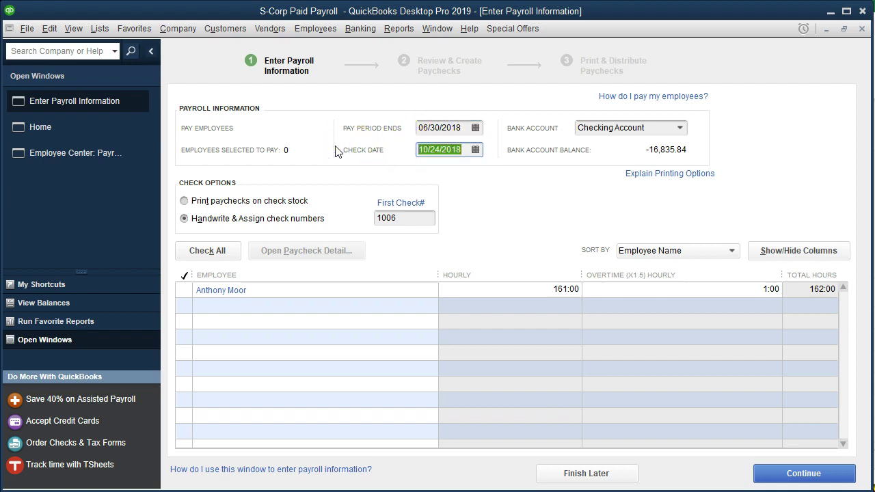
- Set the check date to 07/01/2018, accepting the past-date warning
type("07011")
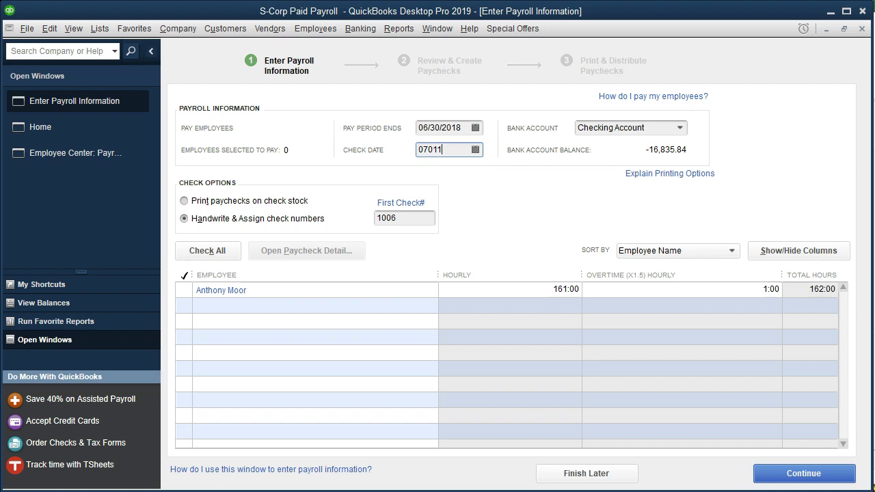
type("8")
key("Tab")
left_click(412, 191)
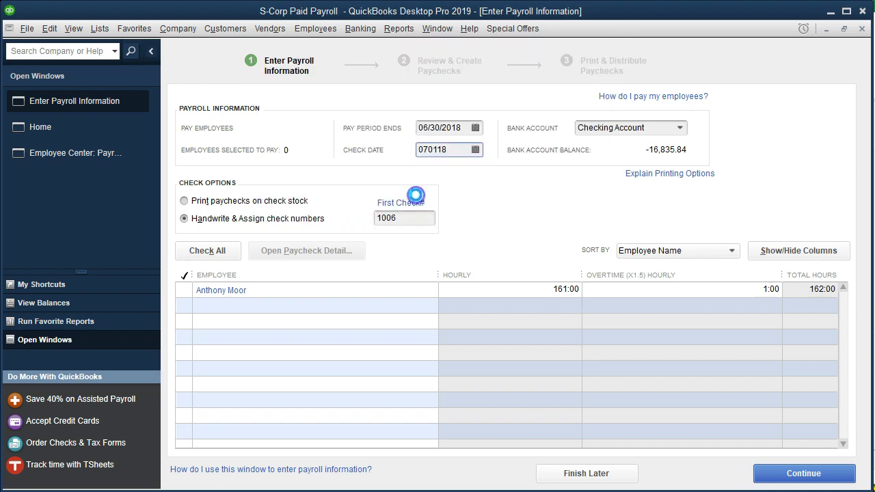
left_click(462, 128)
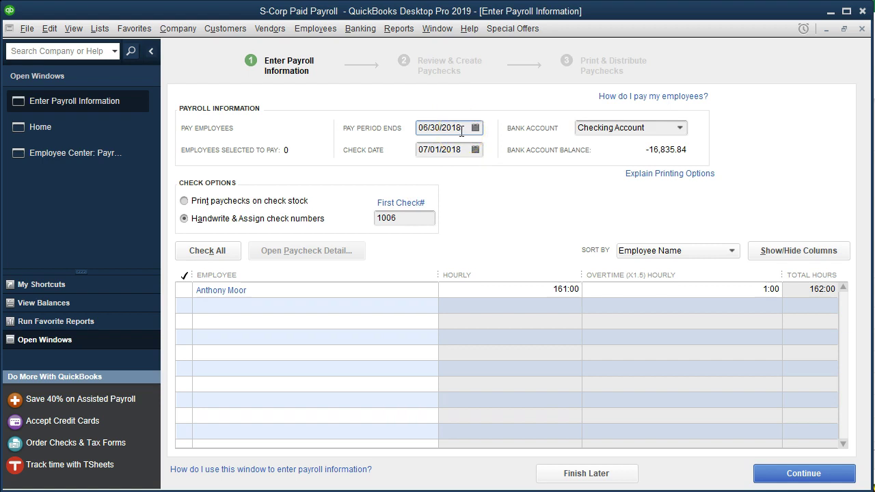
left_click(462, 151)
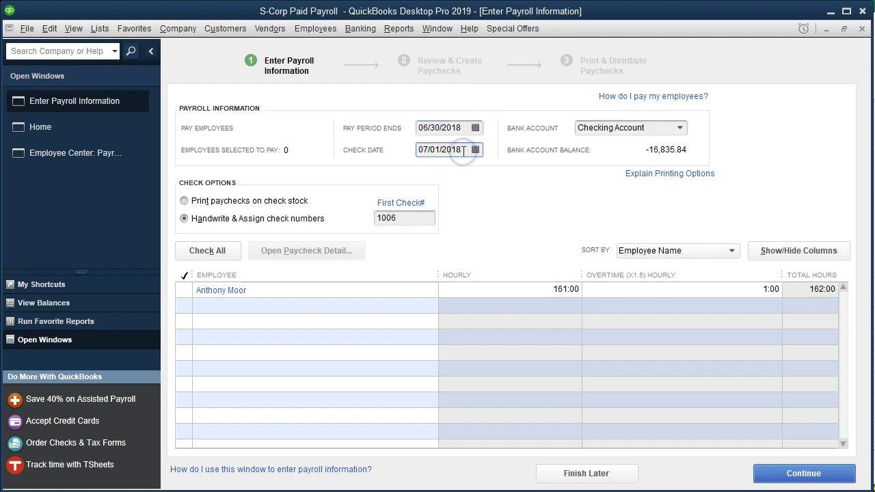
left_click(463, 182)
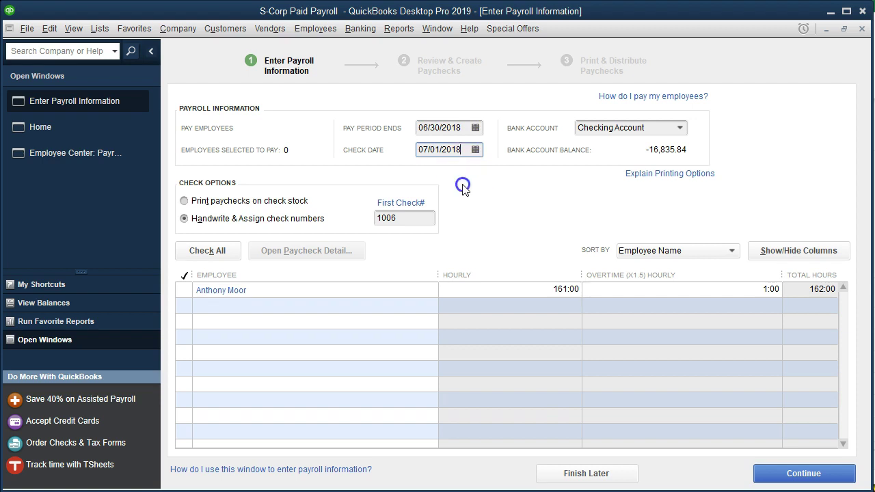
- Select the single listed employee to be paid
left_click(358, 227)
left_click(184, 289)
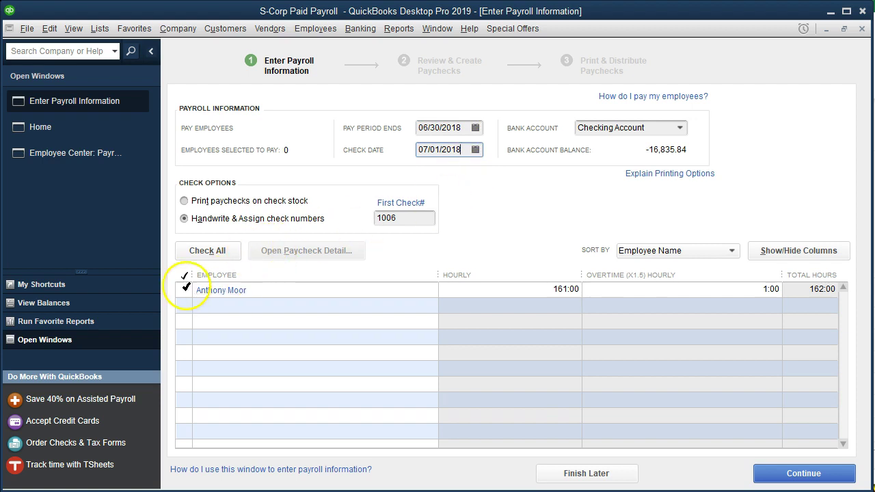
left_click(213, 312)
left_click(207, 294)
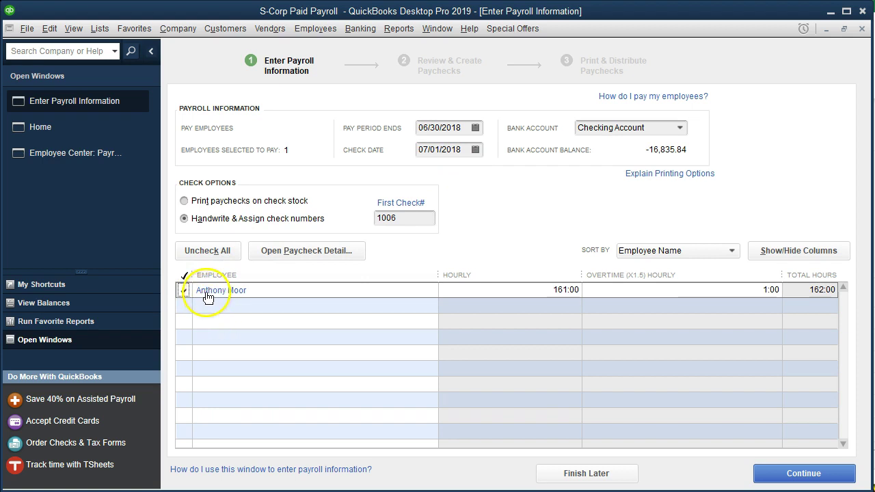
- Open the employee's paycheck preview and review the 401k Emp., Dental and Vision Insurance deductions
left_click(207, 292)
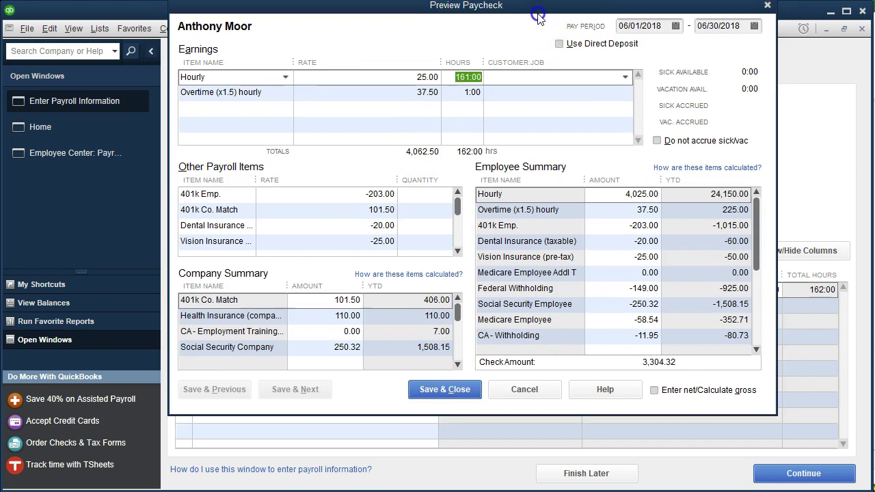
left_click_drag(540, 10, 549, 53)
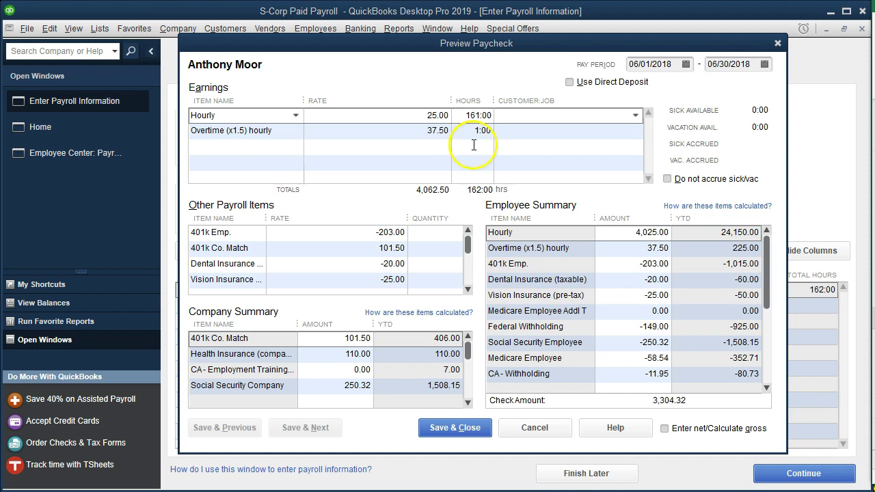
left_click(629, 264)
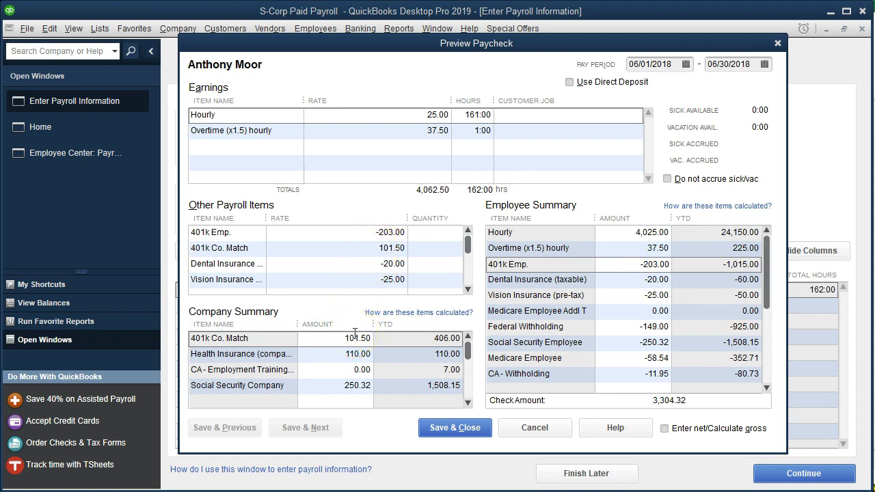
left_click(612, 284)
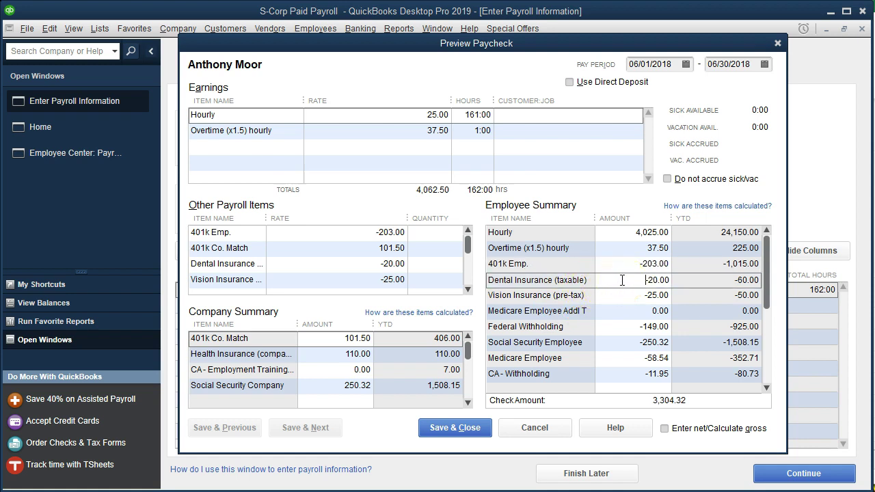
left_click(631, 236)
left_click(636, 295)
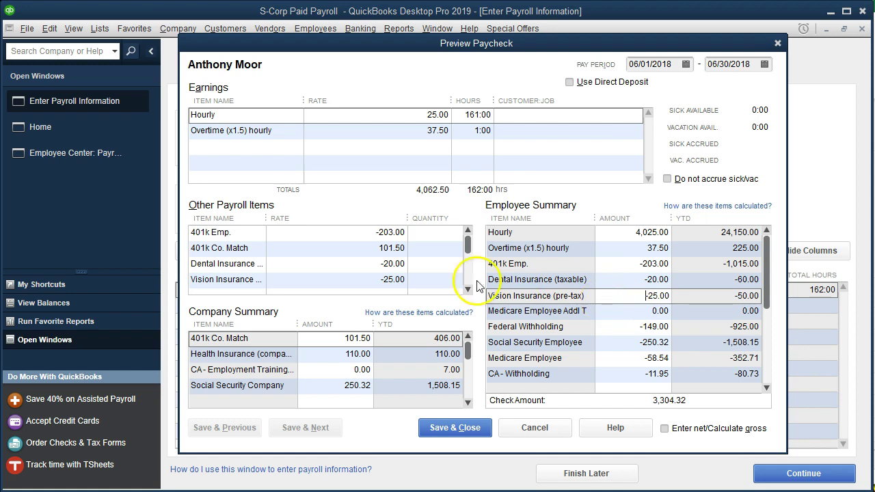
scroll(308, 258, "down", 1)
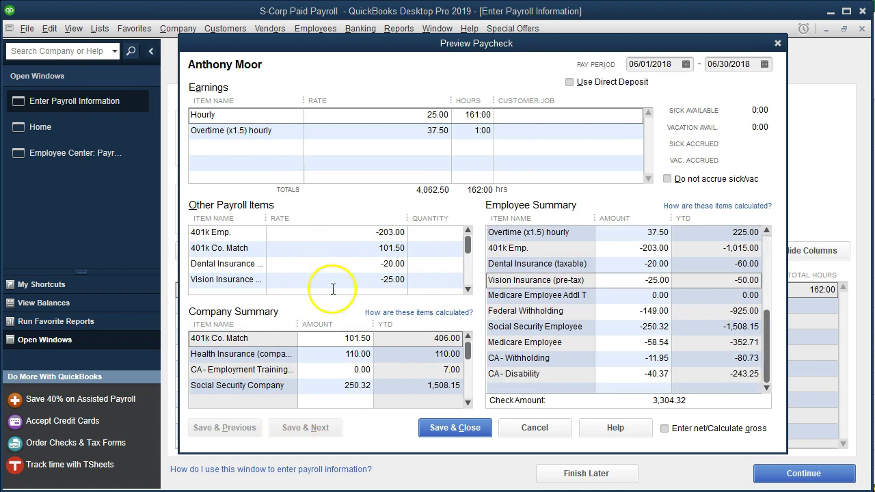
scroll(410, 287, "up", 1)
mouse_move(468, 241)
left_mouse_down()
mouse_move(473, 270)
mouse_move(465, 250)
left_mouse_up()
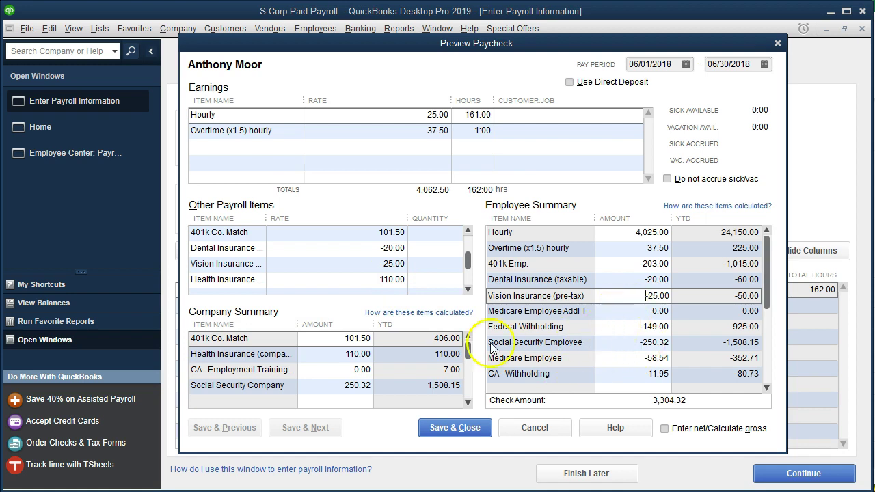
left_click(336, 361)
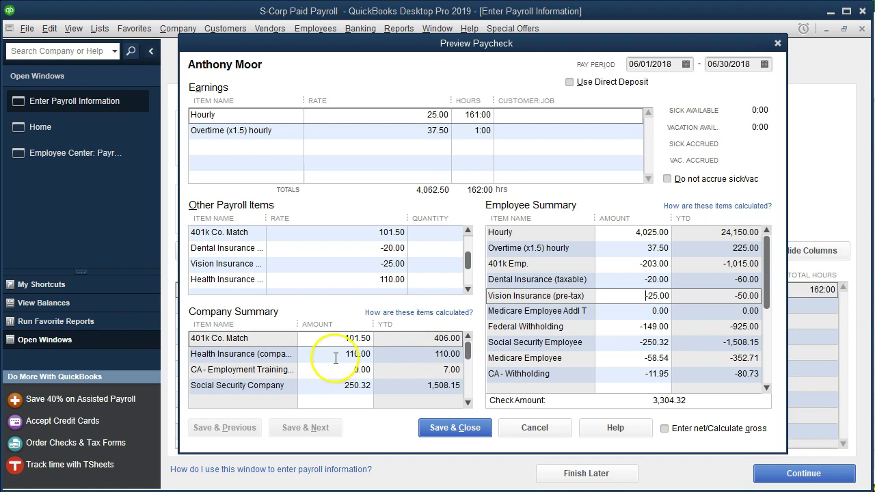
left_click(335, 355)
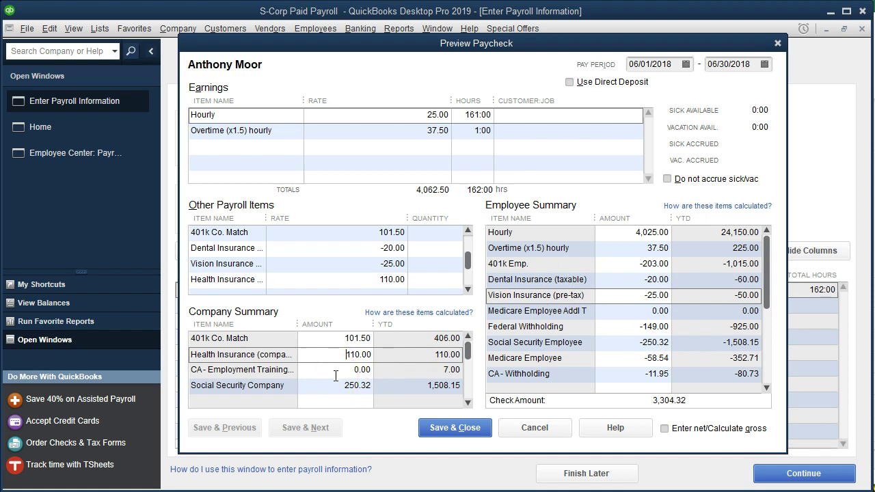
- Review the 401k Emp., Dental, Vision Insurance and Federal Withholding amounts on the paycheck
scroll(335, 376, "down", 1)
scroll(336, 375, "up", 1)
left_click(620, 298)
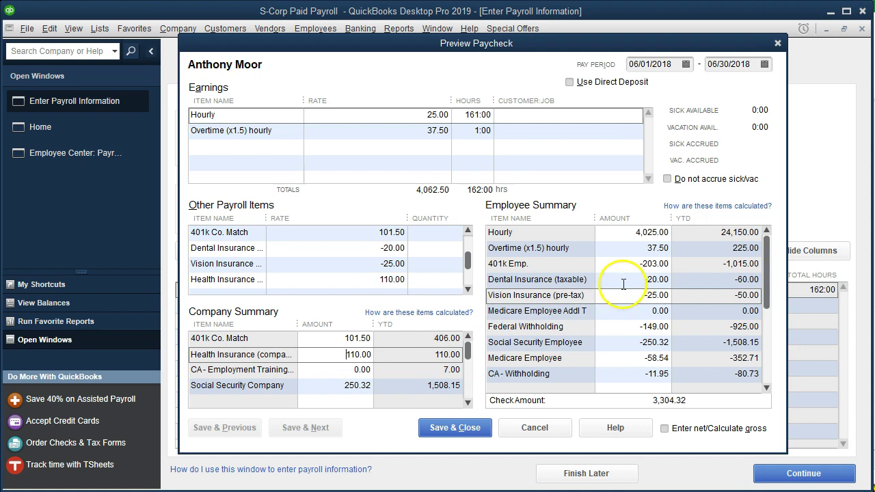
left_click(622, 280)
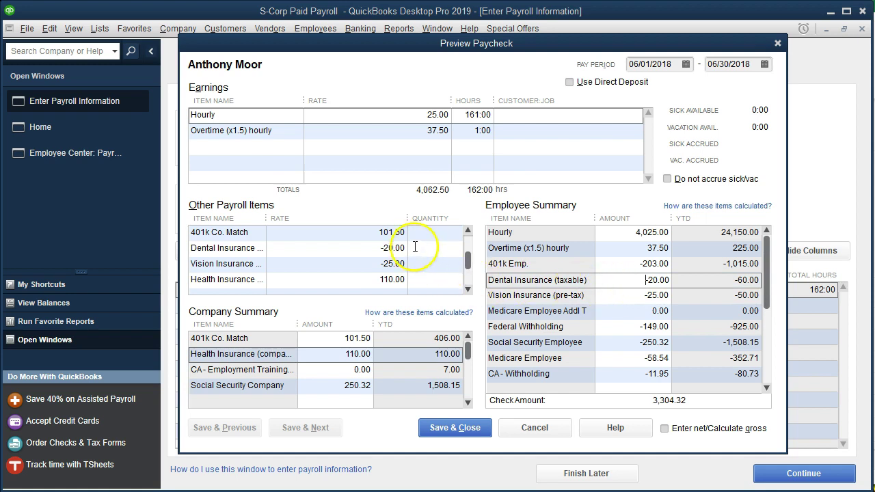
left_click(622, 266)
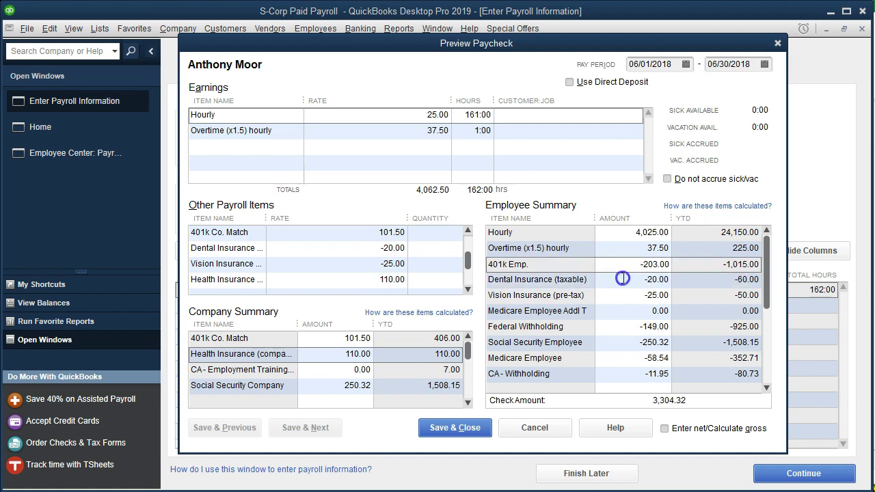
left_click(622, 280)
left_click(624, 295)
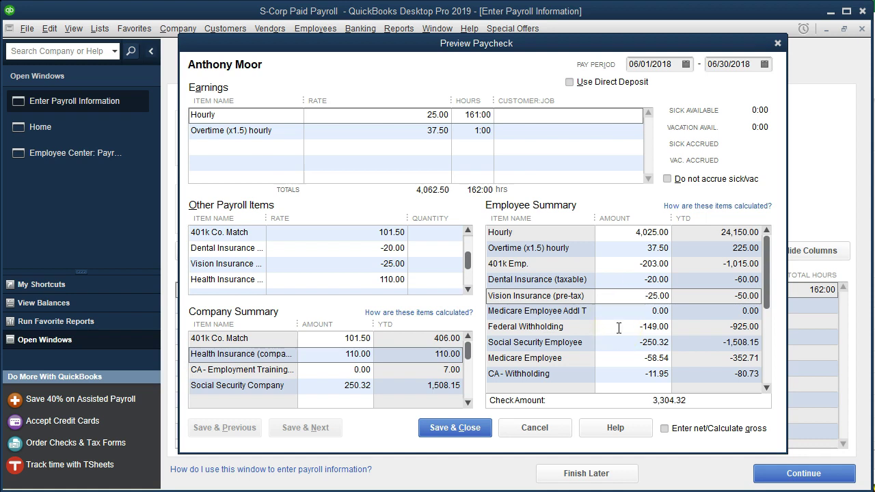
left_click(628, 263)
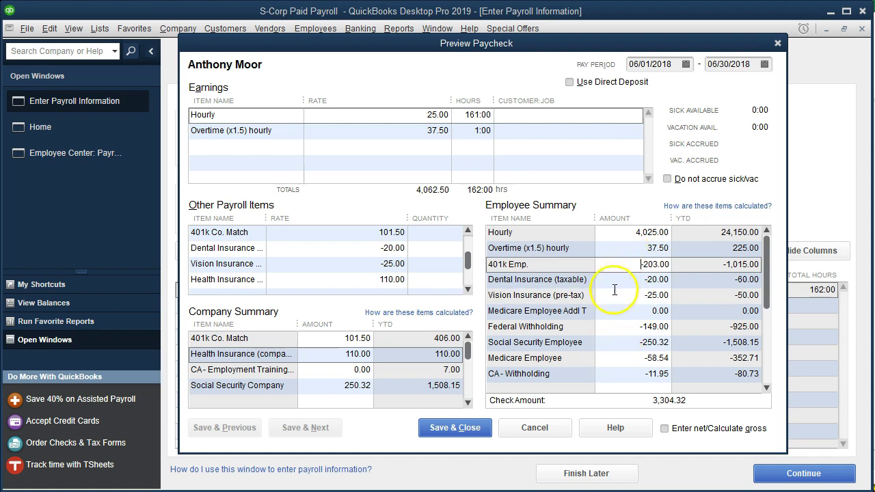
left_click(623, 327)
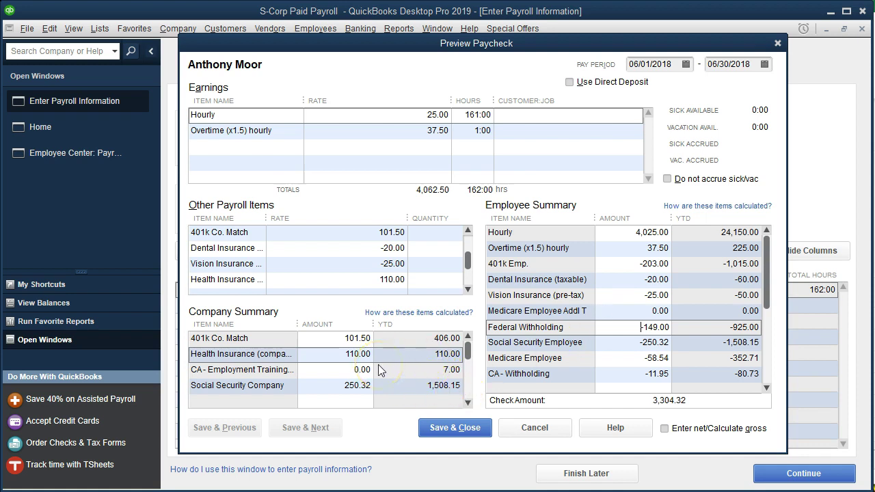
- Review company-paid 401k match, health, Social Security, Medicare and unemployment amounts, then save the paycheck
left_click(331, 337)
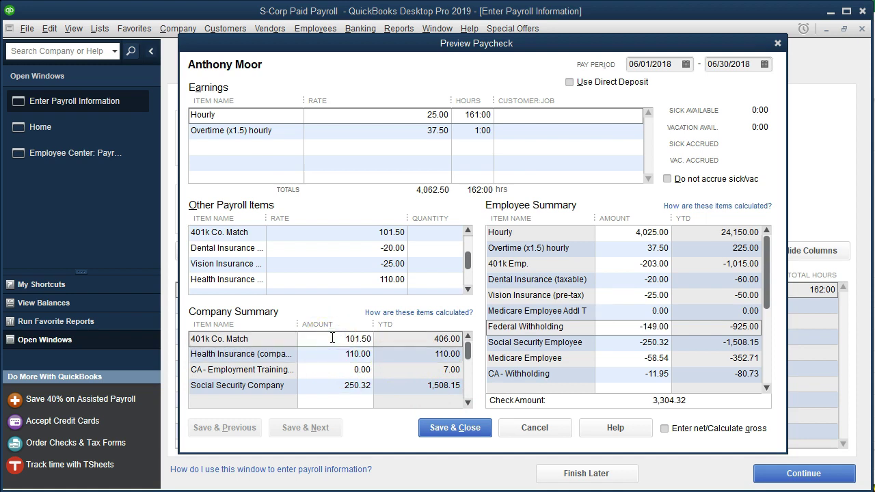
left_click(334, 355)
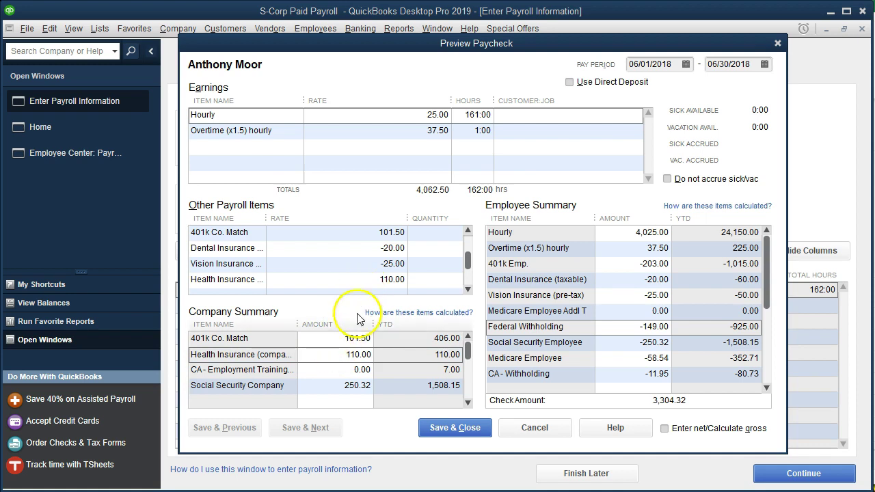
left_click(337, 384)
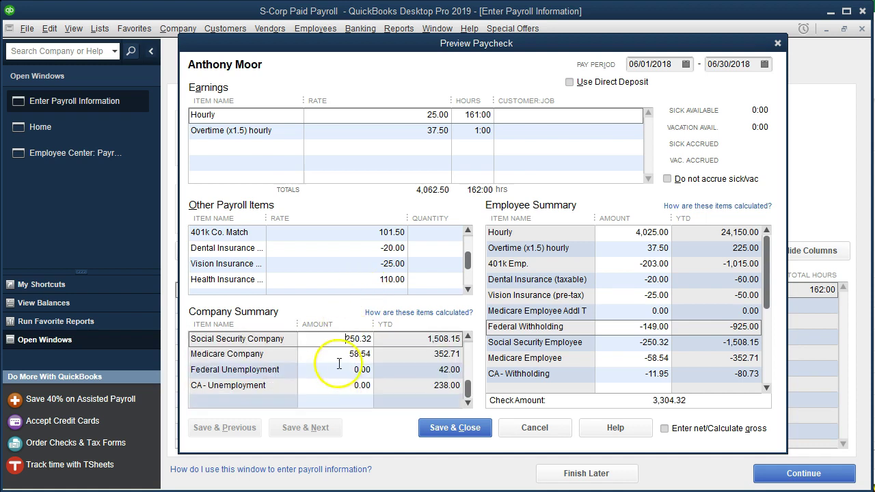
left_click(339, 355)
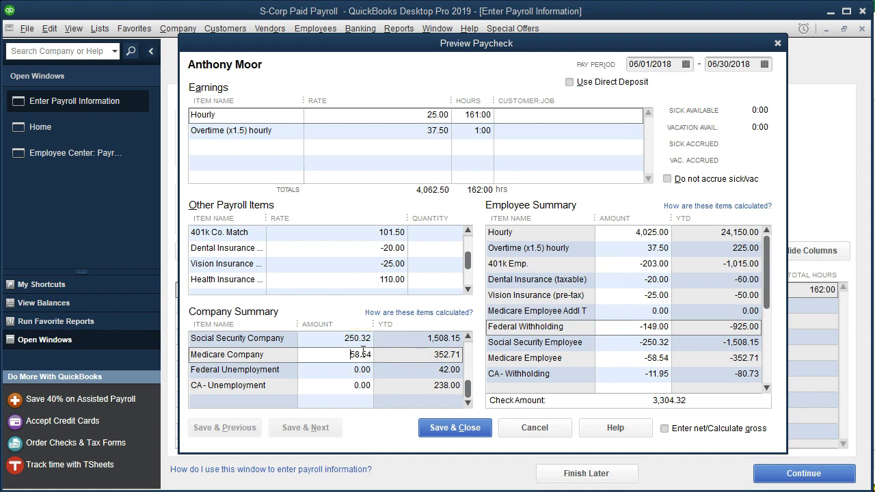
left_click(326, 369)
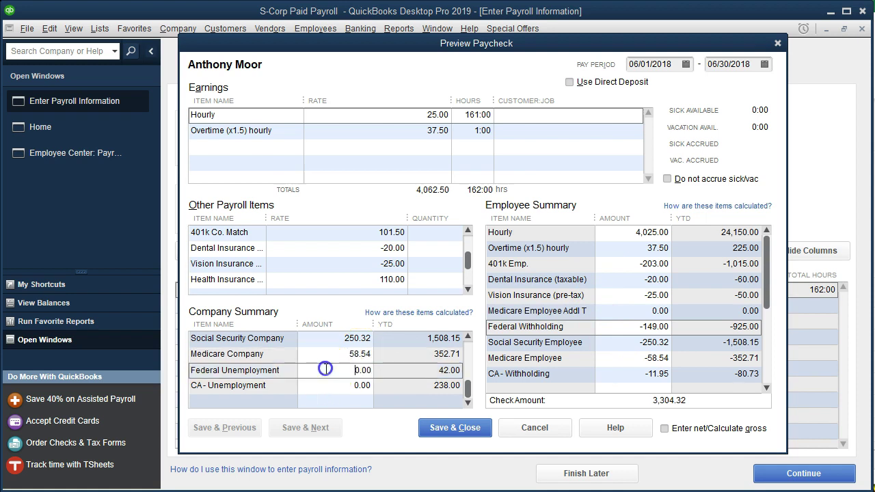
left_click(329, 385)
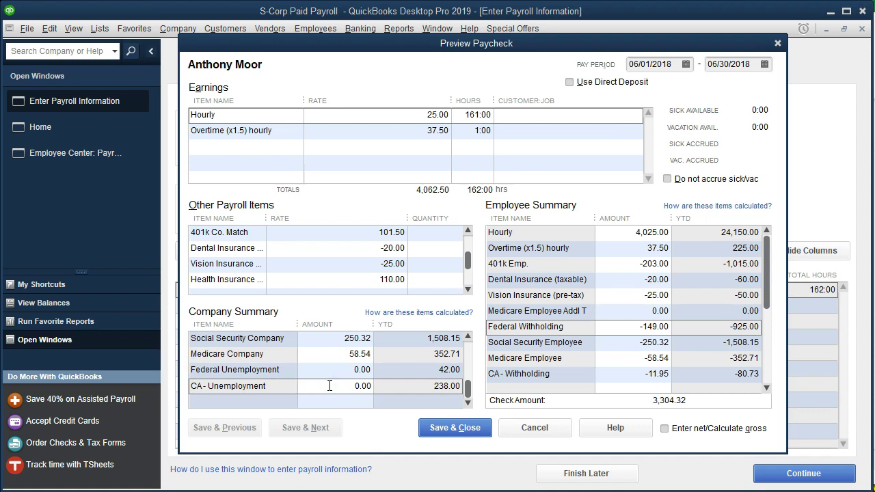
left_click(454, 428)
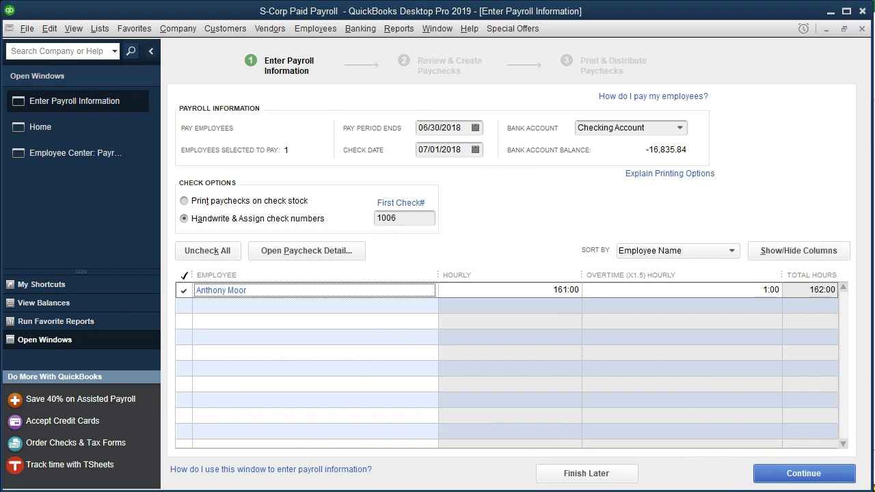
- Create the June 2018 paycheck, check 1006 for 3,304.32, and choose to print pay stubs
left_click(804, 475)
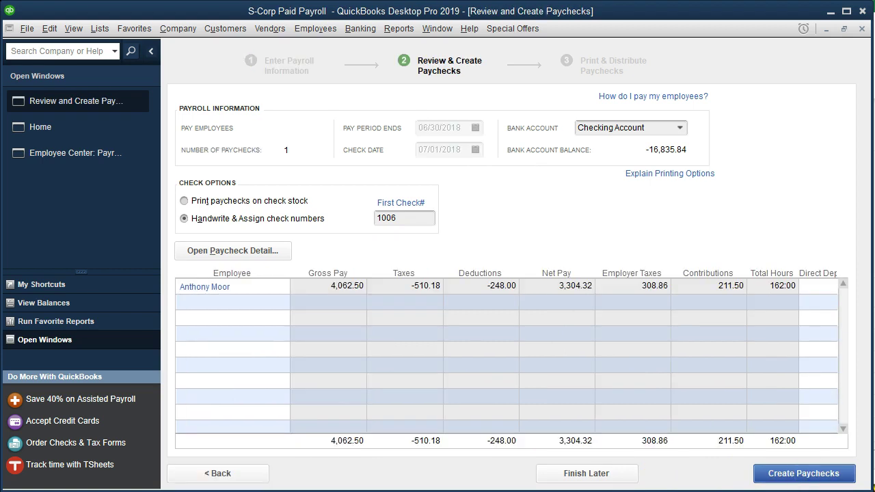
left_click(776, 478)
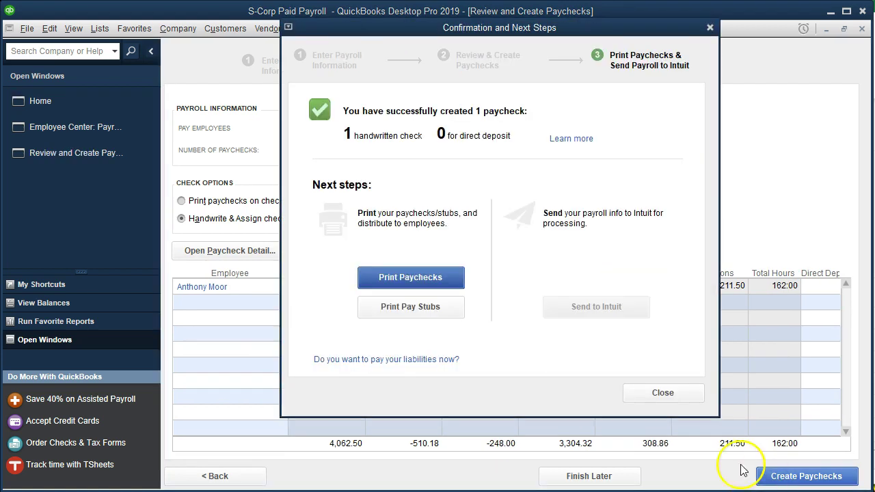
left_click(411, 307)
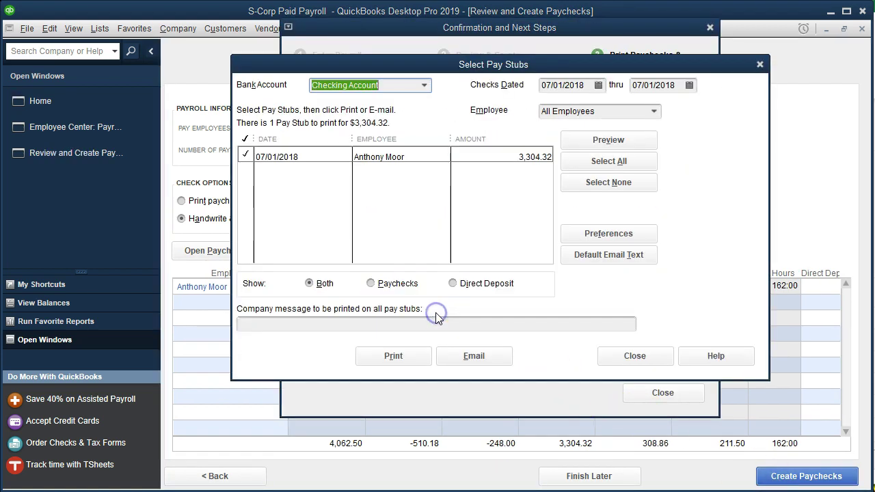
- Preview and zoom into the check 1006 pay stub, then close the stub selection
left_click(585, 146)
left_click(410, 410)
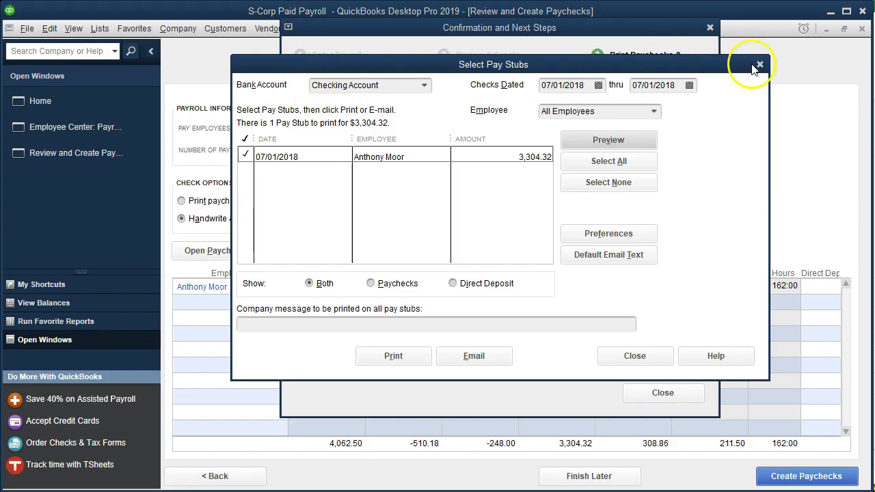
left_click(759, 65)
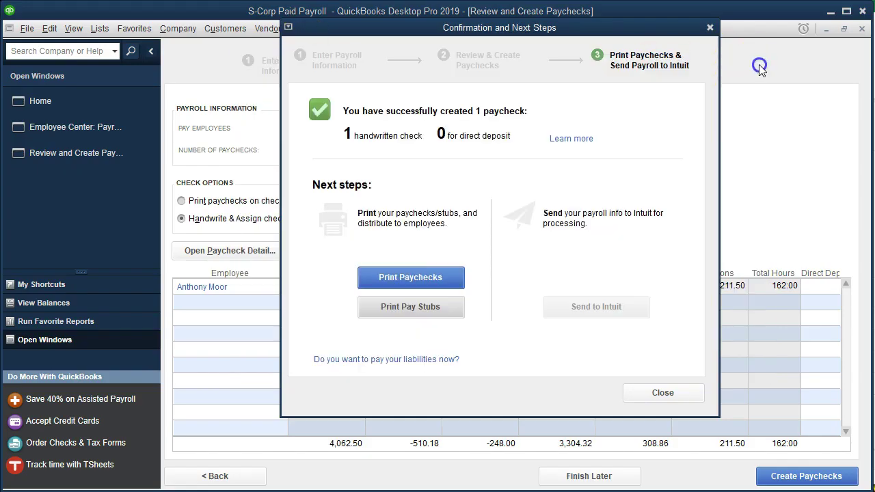
- Close the payroll confirmation and open the Checking Account register showing check 1006
left_click(709, 27)
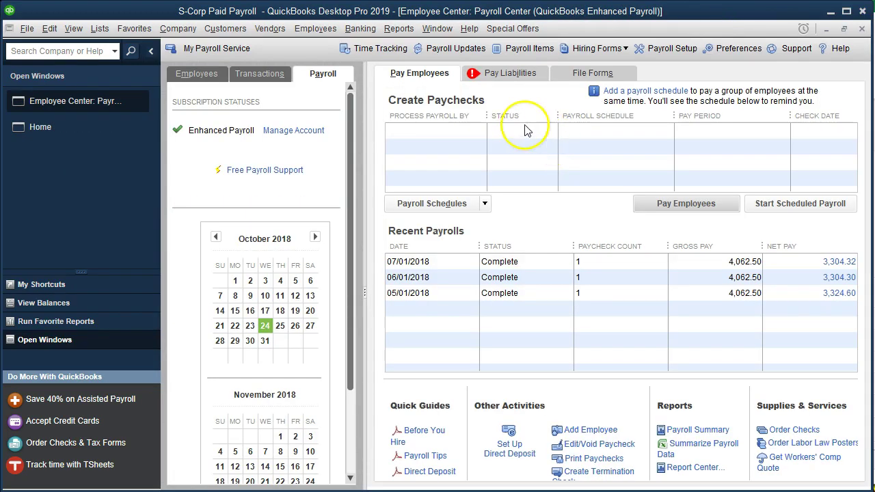
left_click(358, 28)
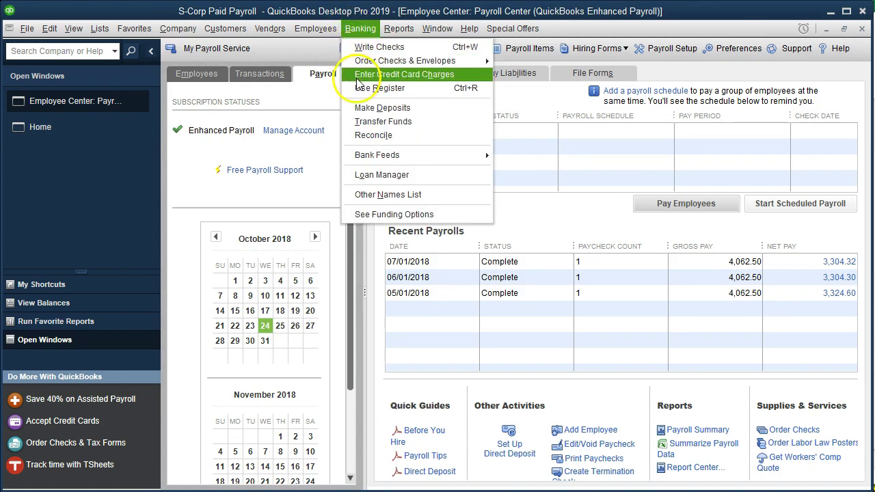
left_click(416, 89)
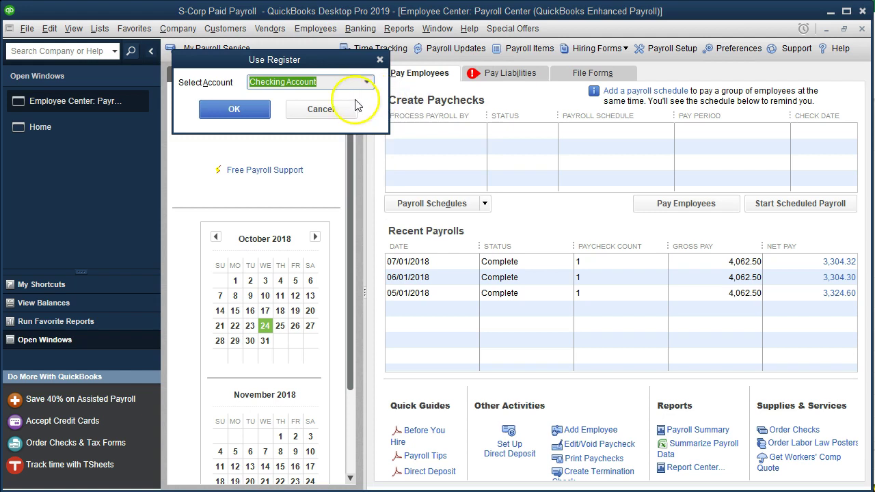
left_click(250, 111)
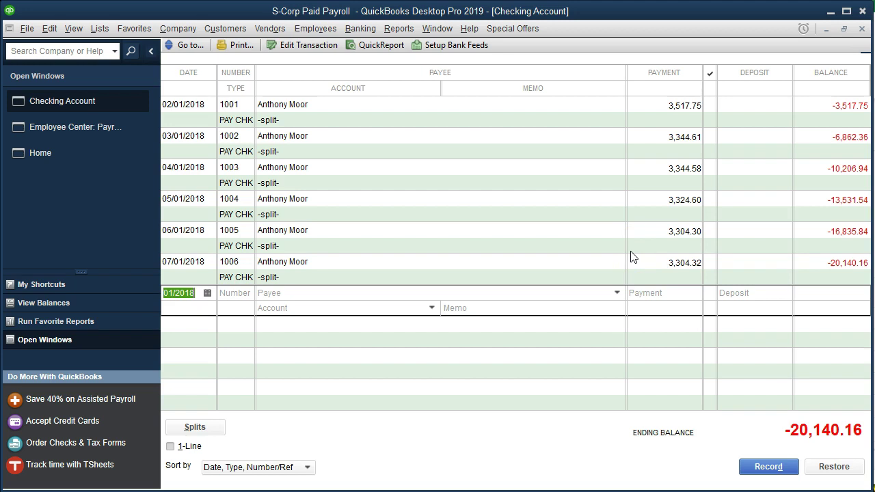
left_click(231, 278)
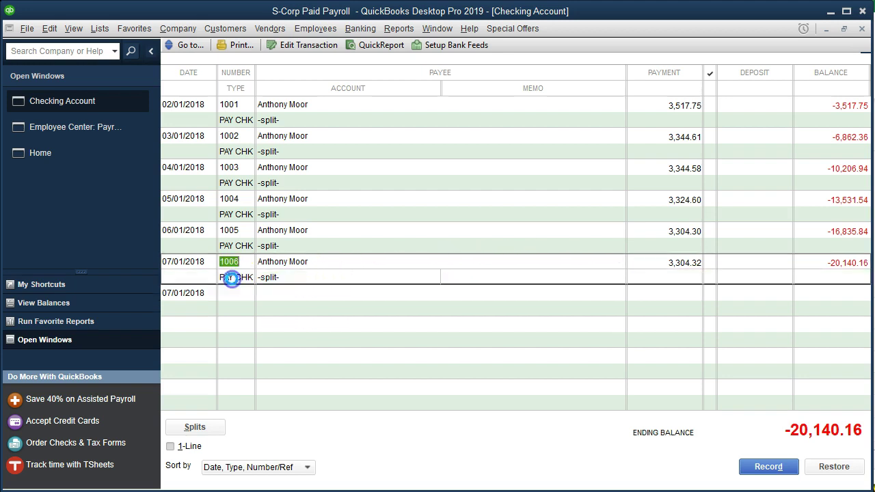
double_click(231, 278)
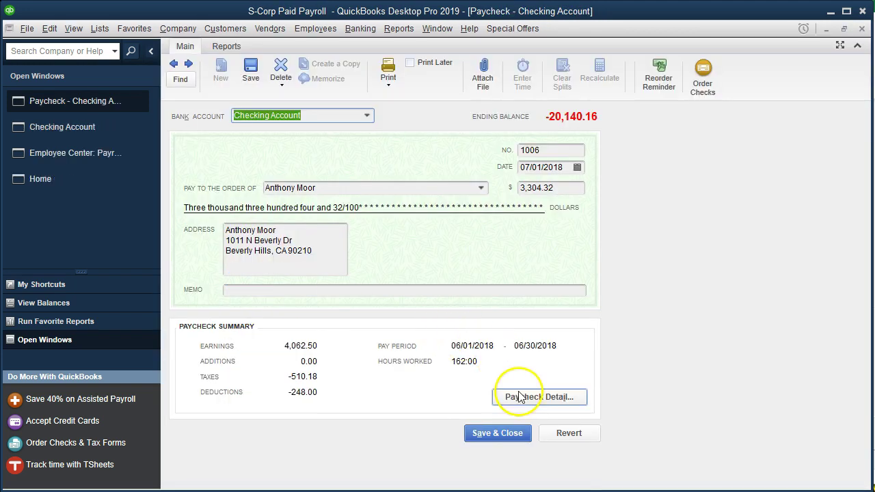
left_click(521, 397)
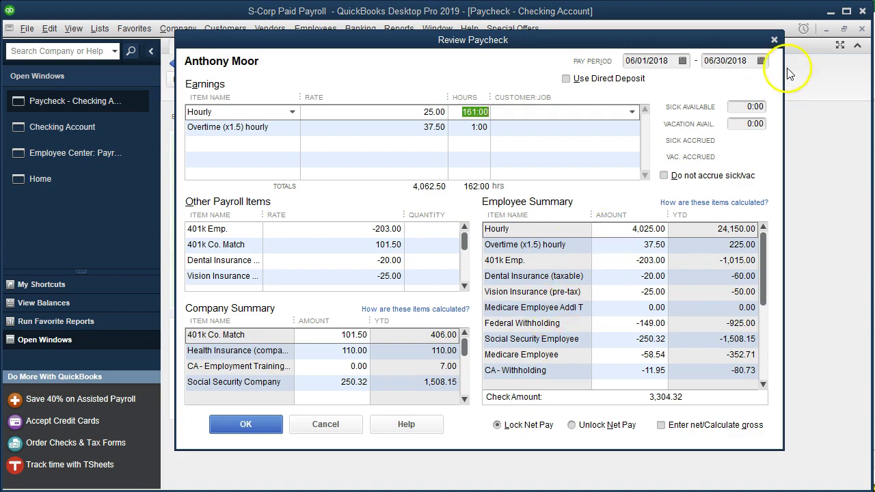
left_click(773, 40)
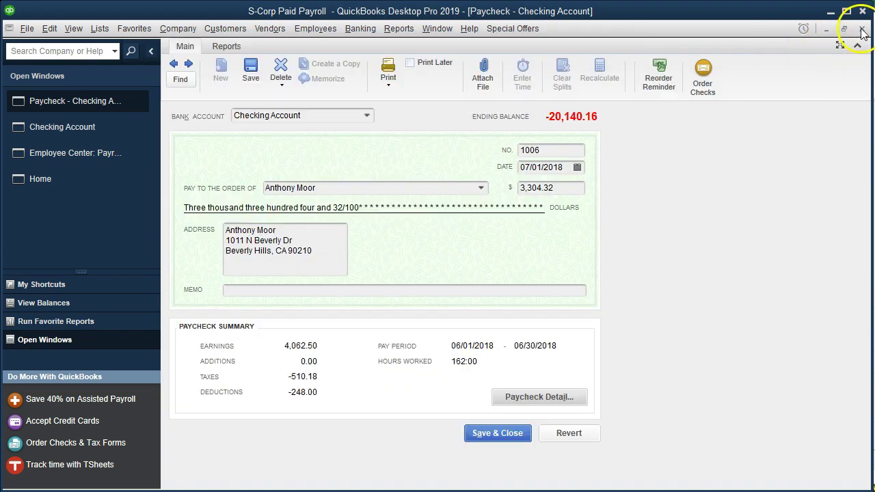
left_click(862, 29)
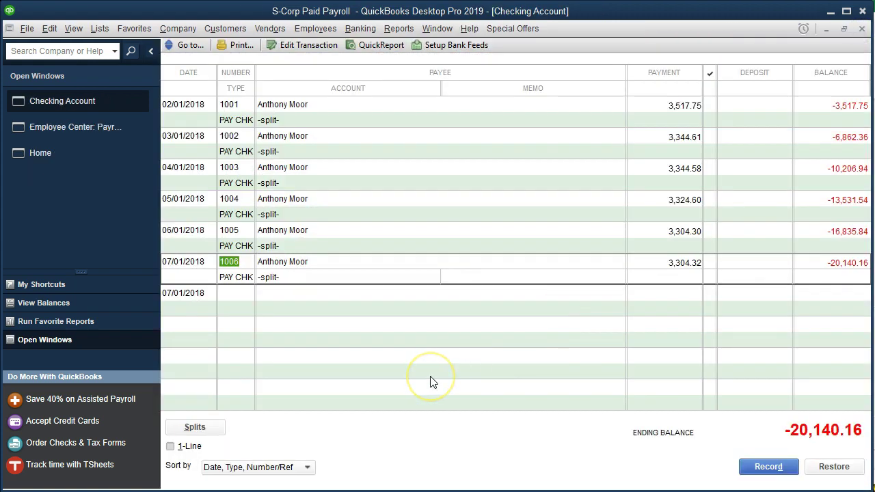